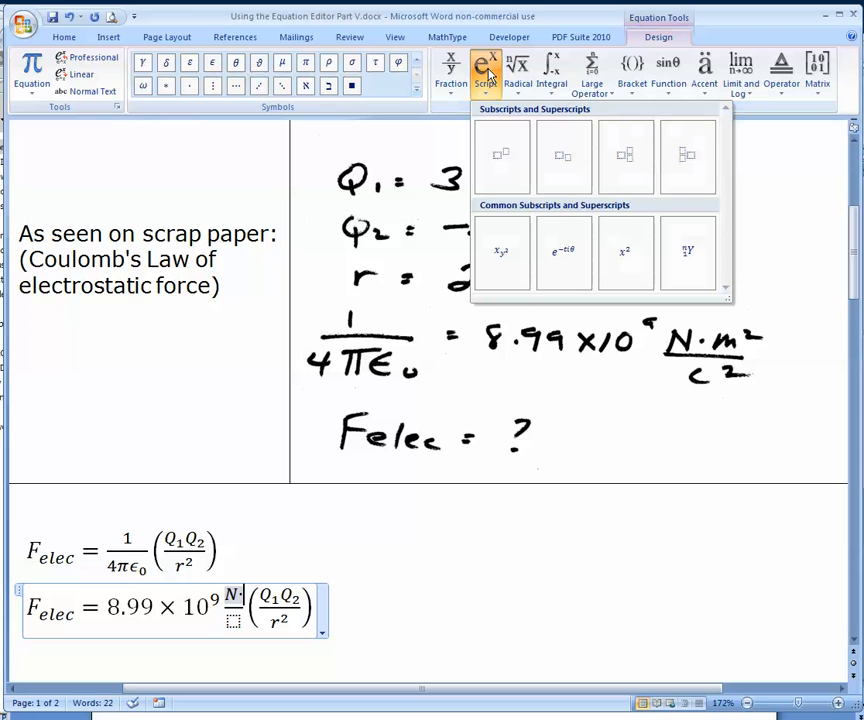
Add m² after "N·" in the numerator of the unit fraction in the second equation, using a superscript structure
click(506, 152)
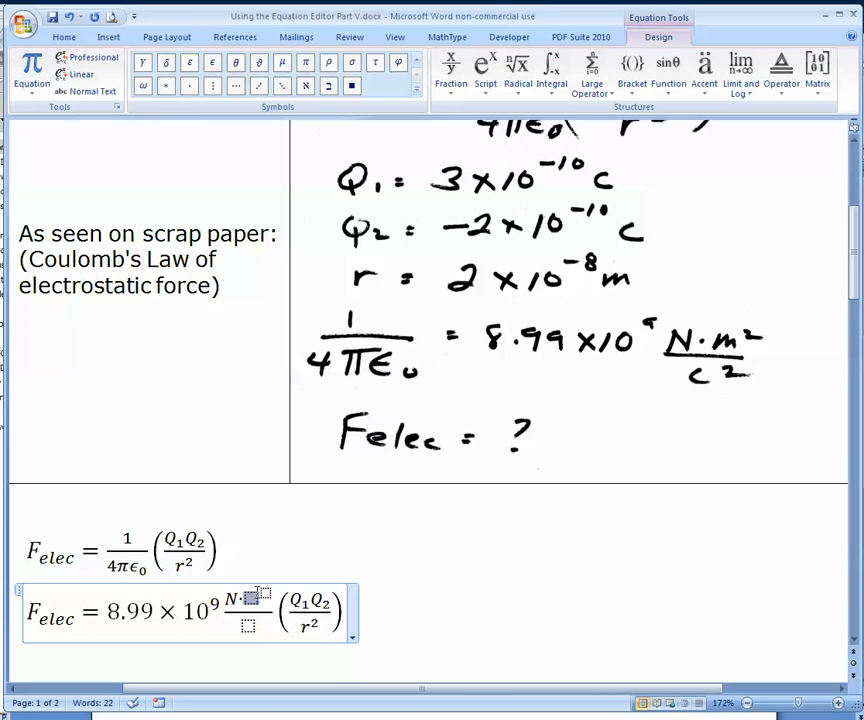
text(m)
key(Right)
text(2)
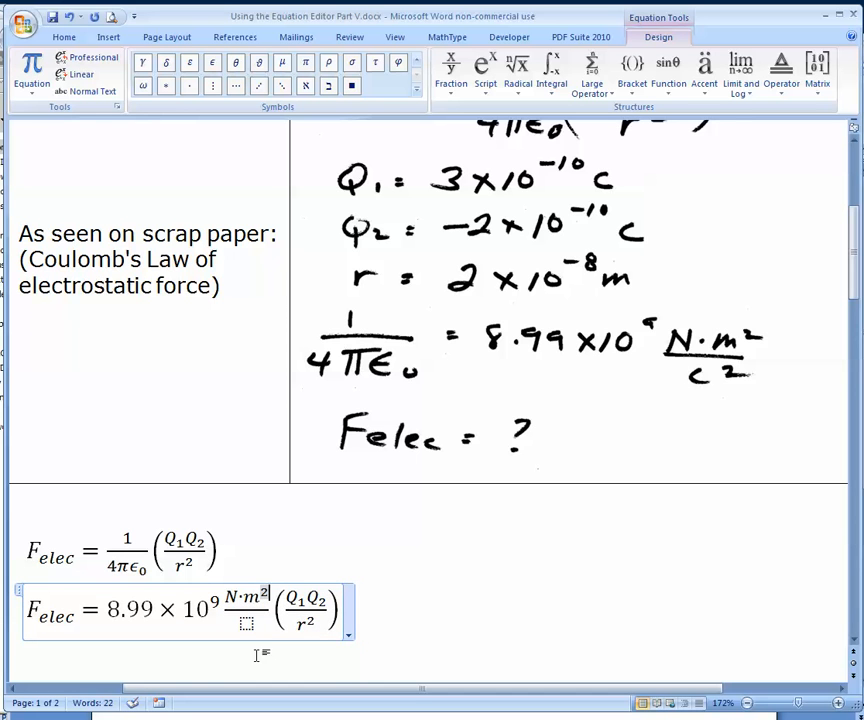
Fill the denominator of the second equation's unit fraction with C², using a superscript structure
click(247, 624)
click(486, 82)
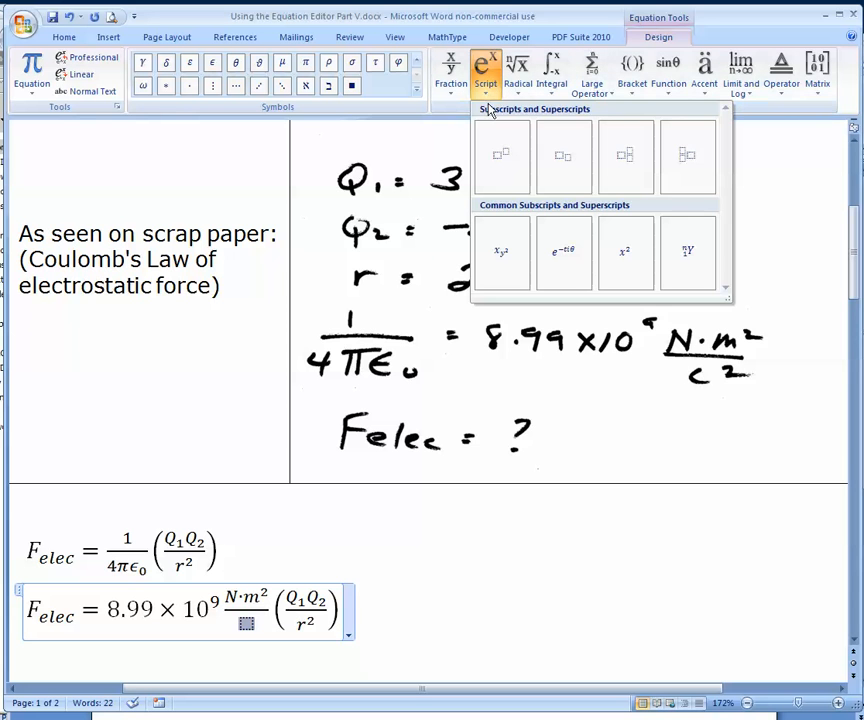
click(500, 152)
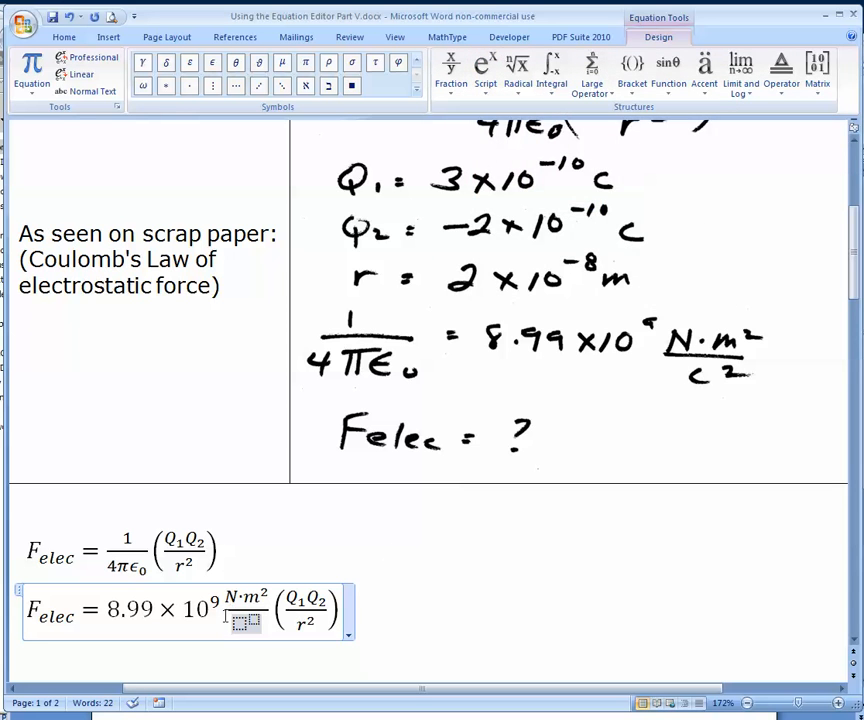
click(240, 624)
text(C)
click(252, 620)
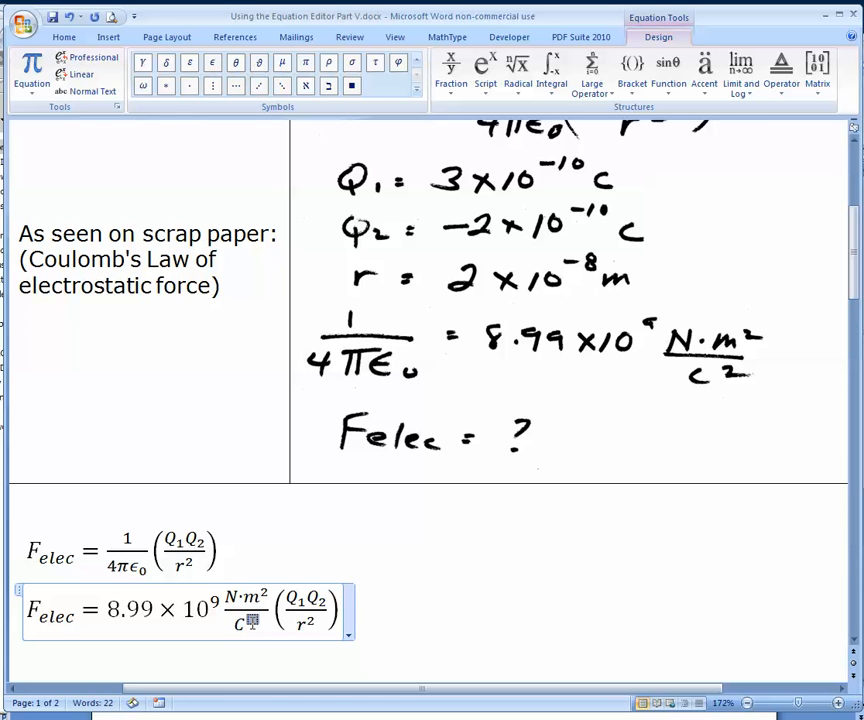
text(2)
Start saving the second equation as a new building block and name it "Coulomb's Law in vacuum"
drag(857, 279, 856, 291)
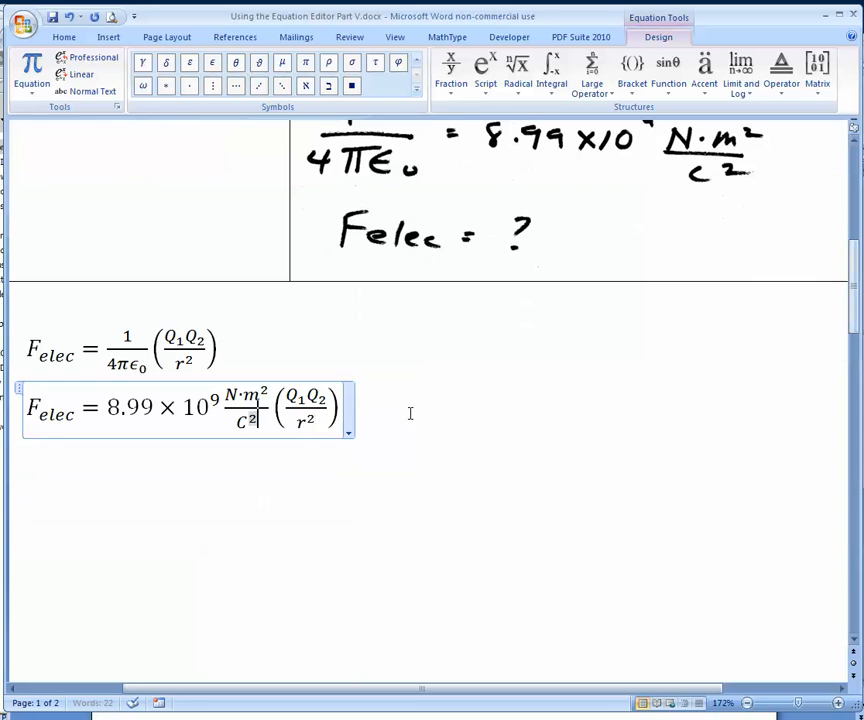
click(348, 436)
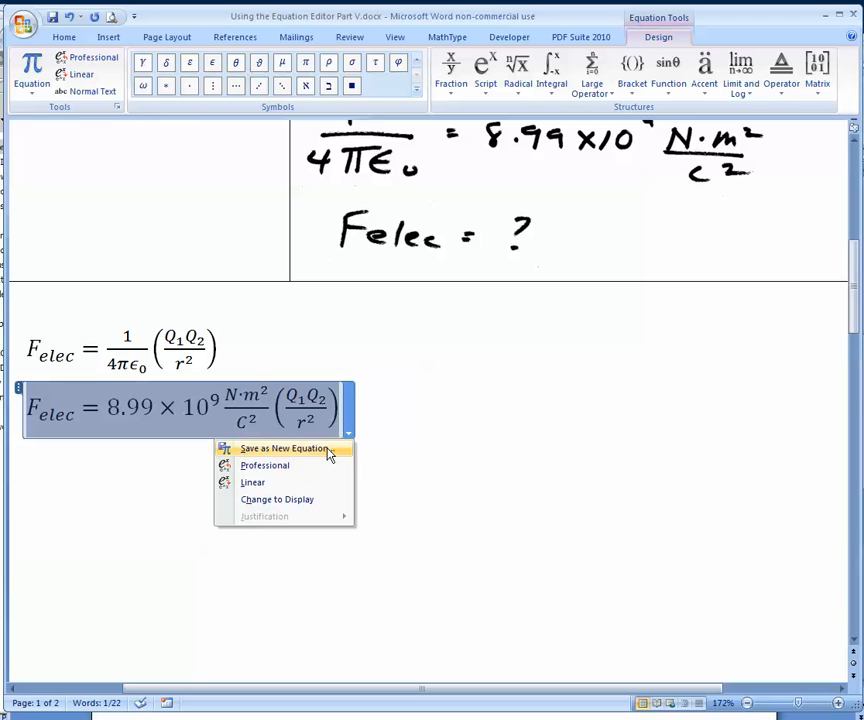
click(328, 452)
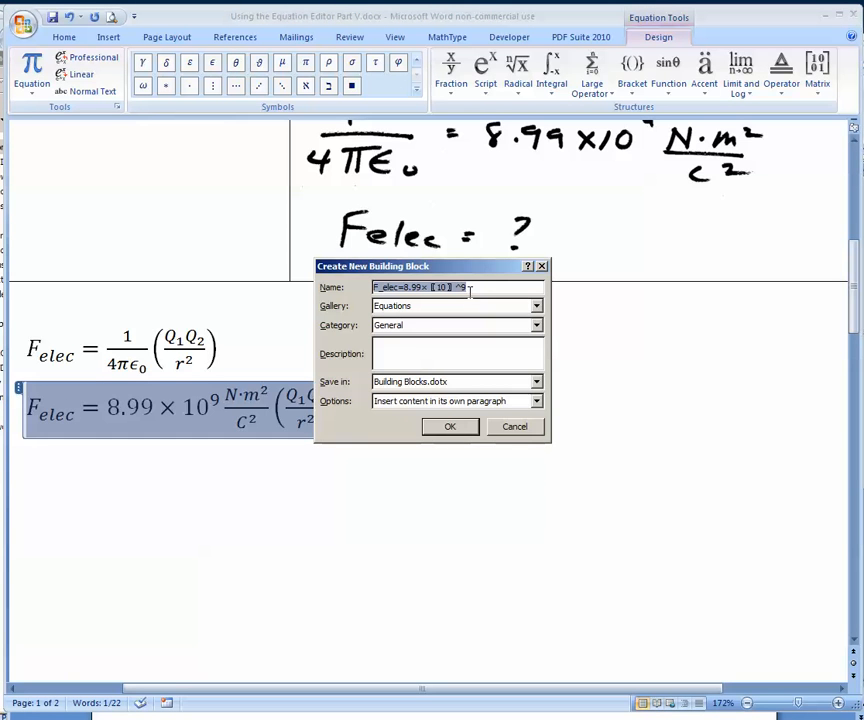
text(Coulomb's Law in v)
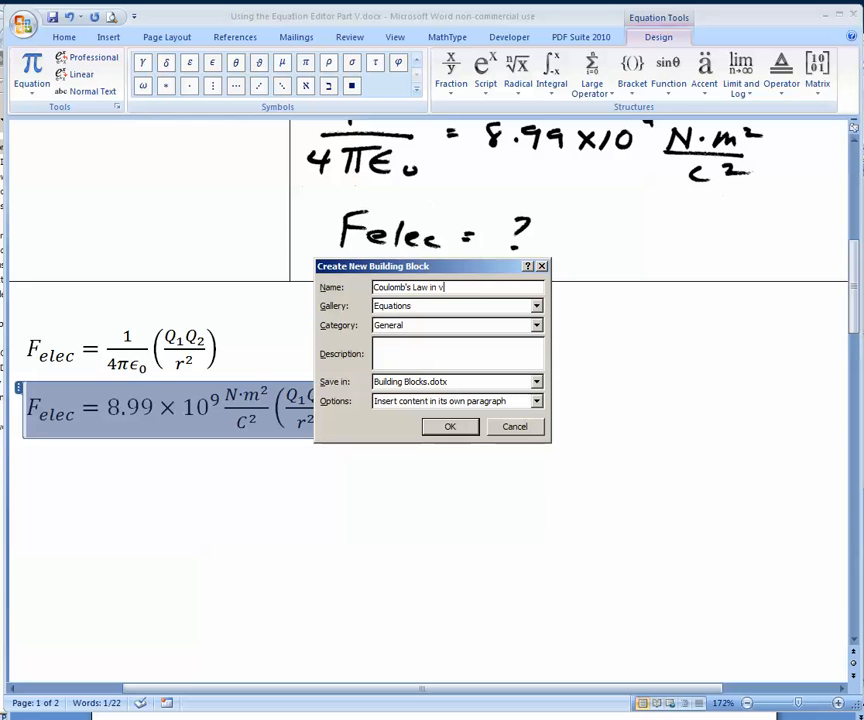
text(acuum)
Create the category "Physics" for the new building block and save it
click(415, 333)
click(415, 333)
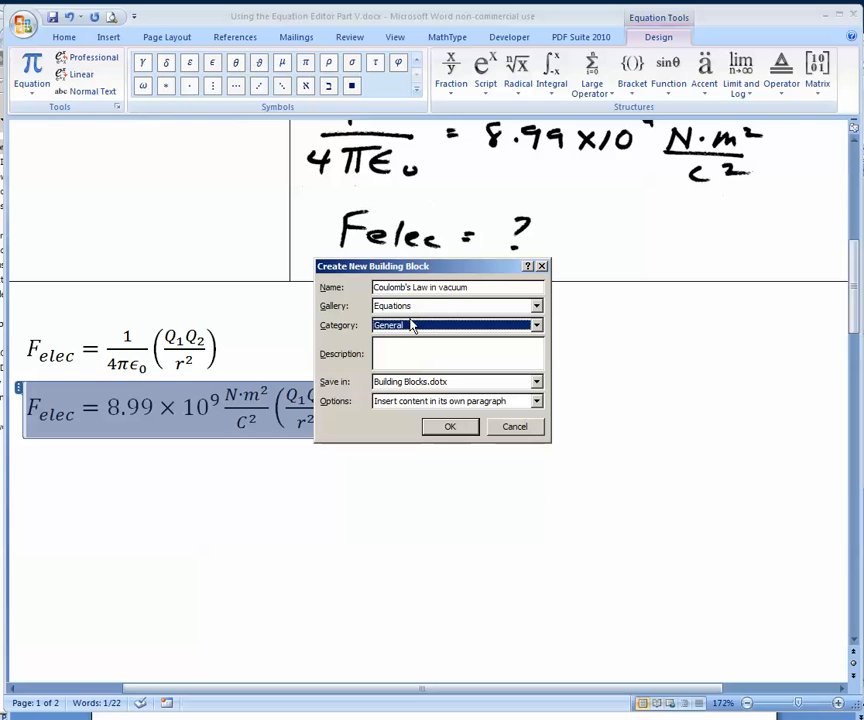
click(412, 327)
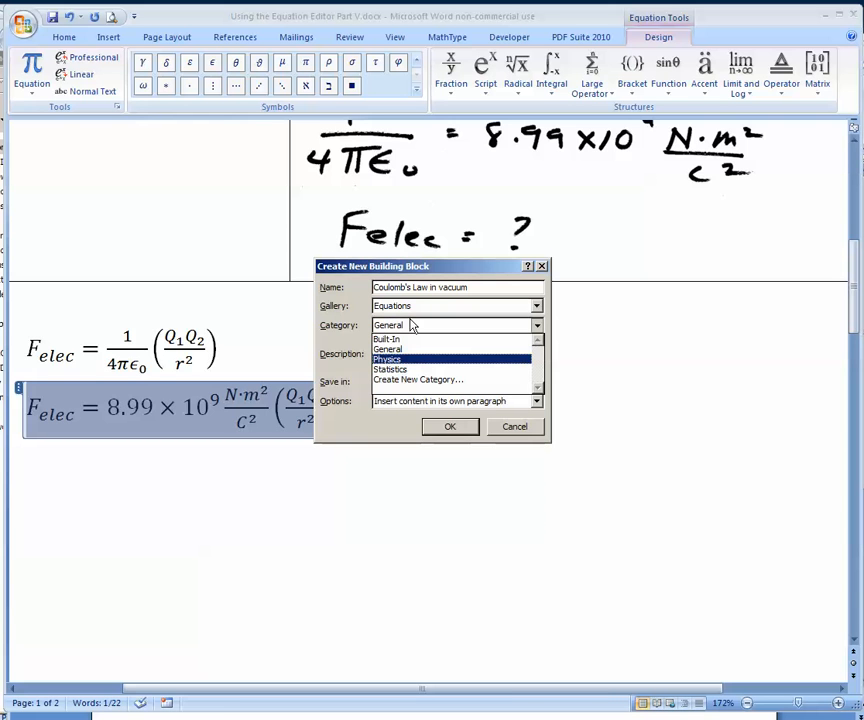
click(420, 380)
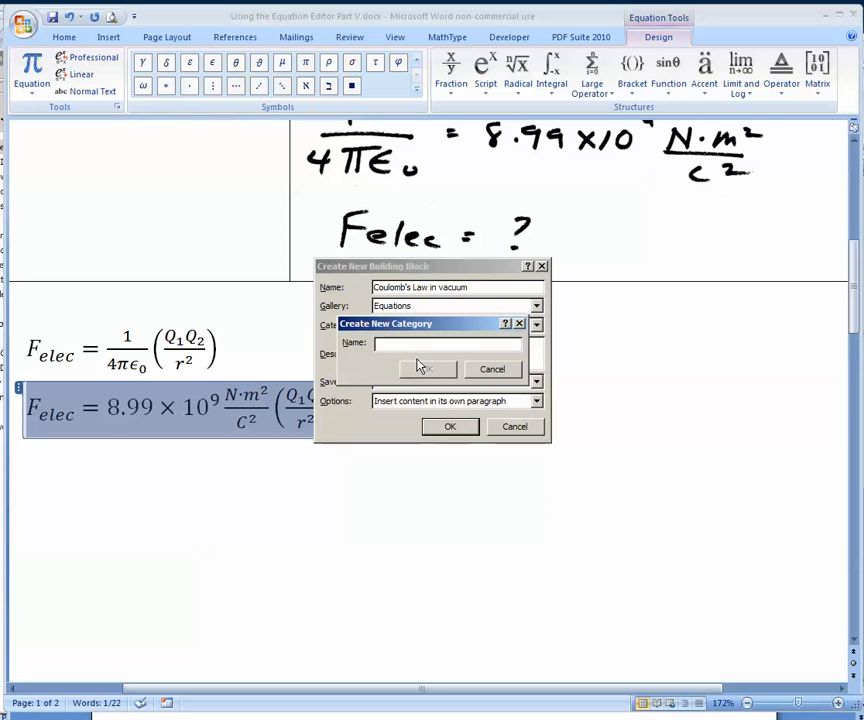
text(Physics)
click(427, 369)
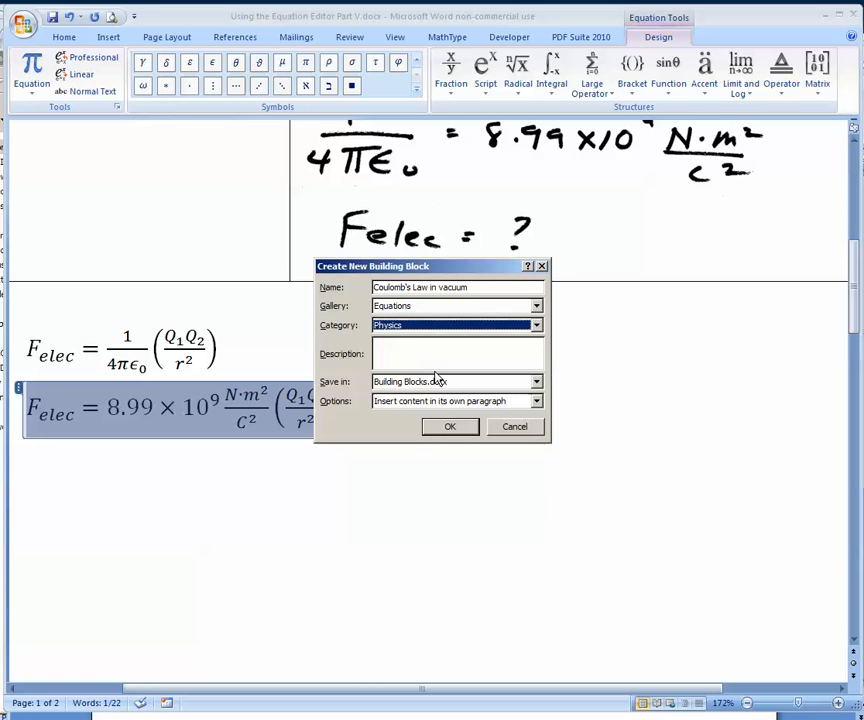
click(450, 428)
Paste a copy of the second equation on the line below and replace Q₁ in its numerator with "(3"
click(421, 432)
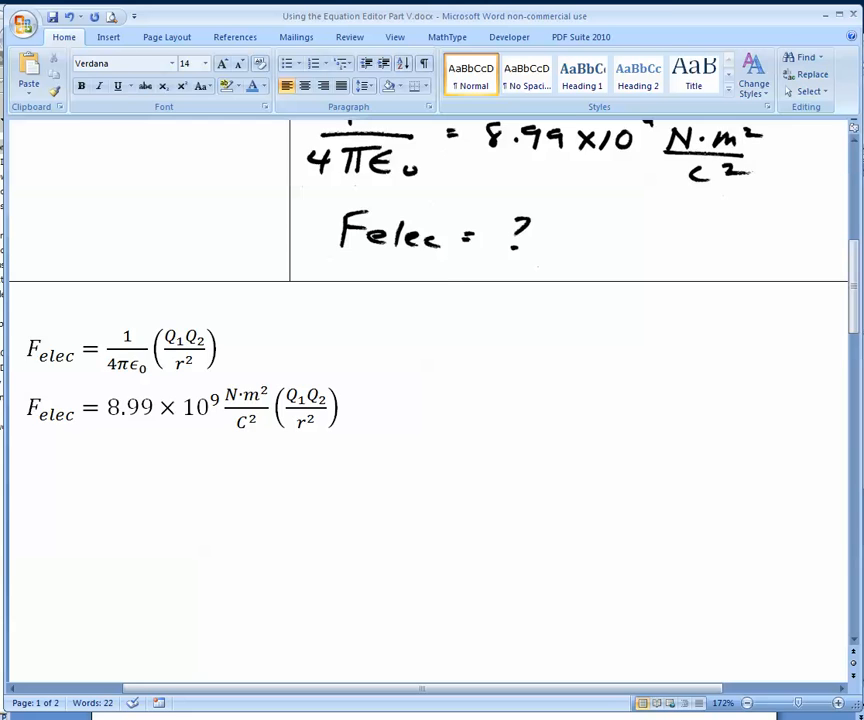
key(ctrl+v)
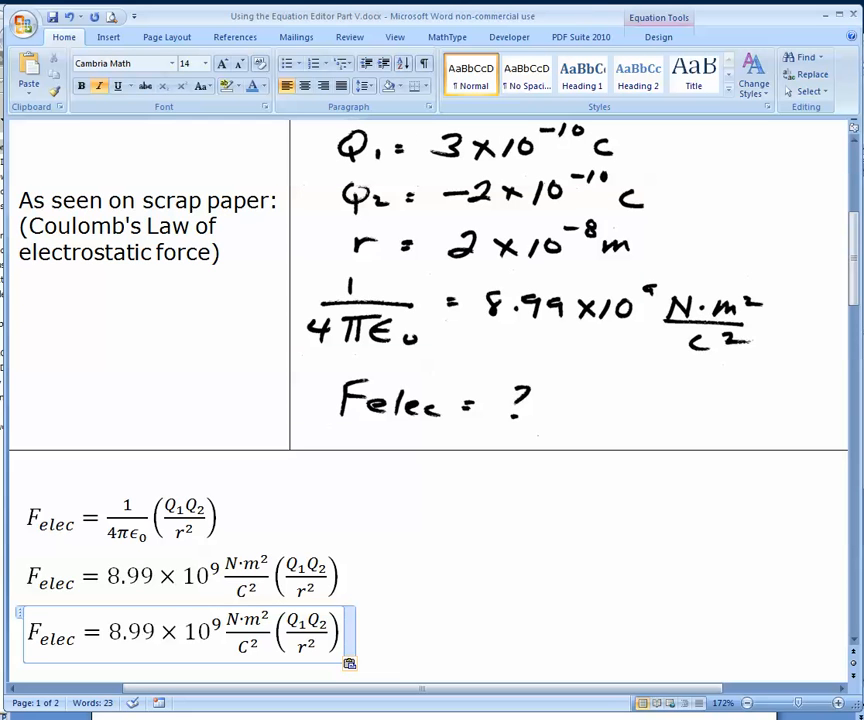
click(309, 620)
double_click(309, 620)
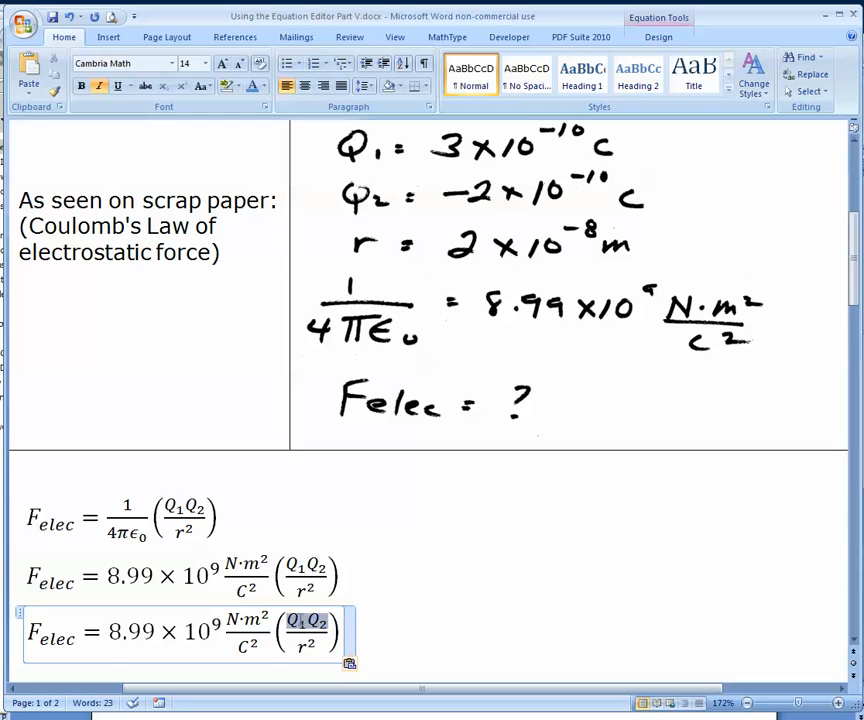
double_click(296, 627)
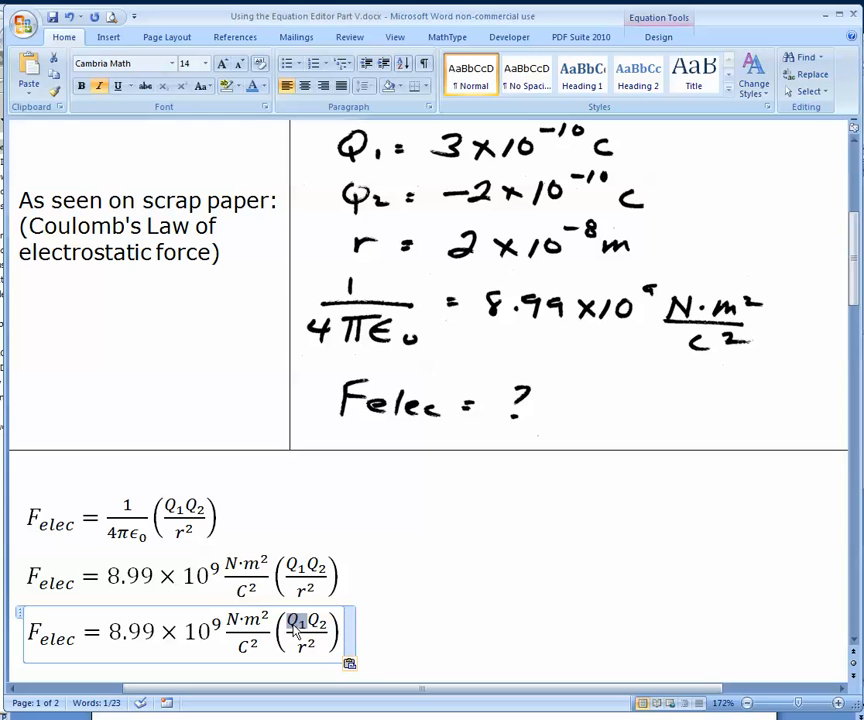
key(Delete)
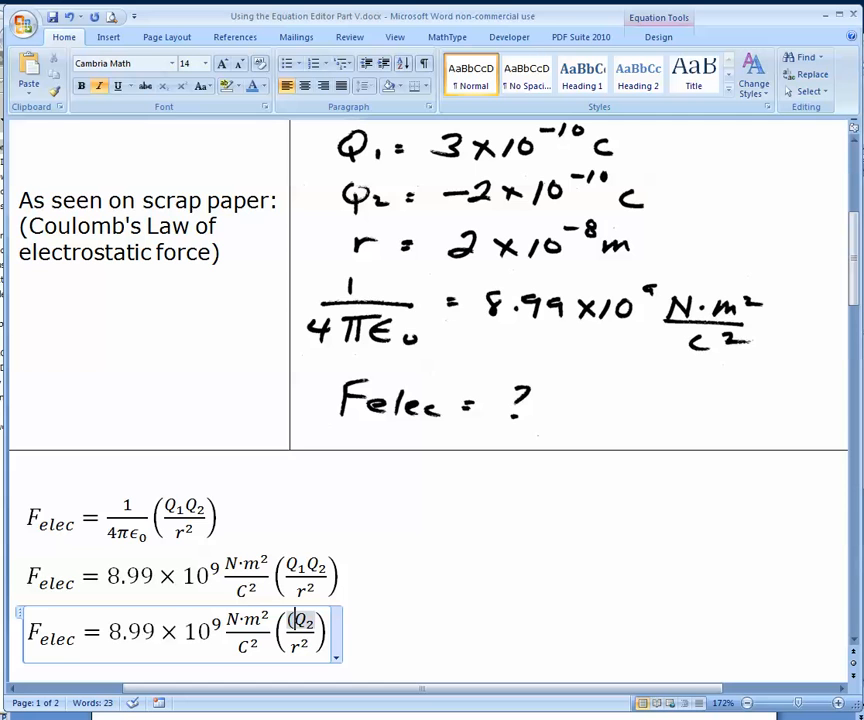
text(3)
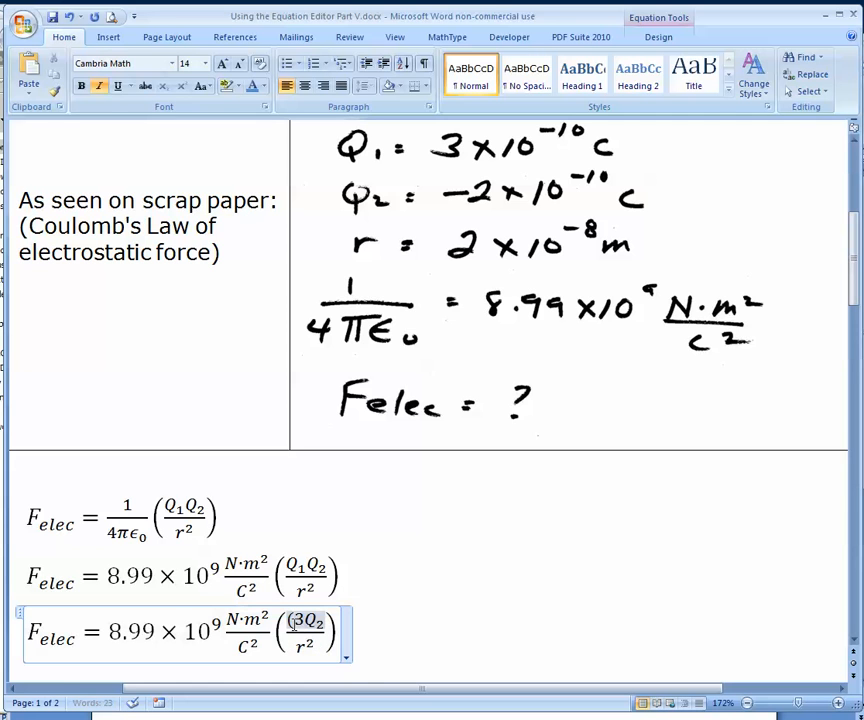
Complete the first charge factor in the third equation's numerator so it reads (3×10⁻¹⁰C), using a multiplication sign and a superscript structure
click(658, 33)
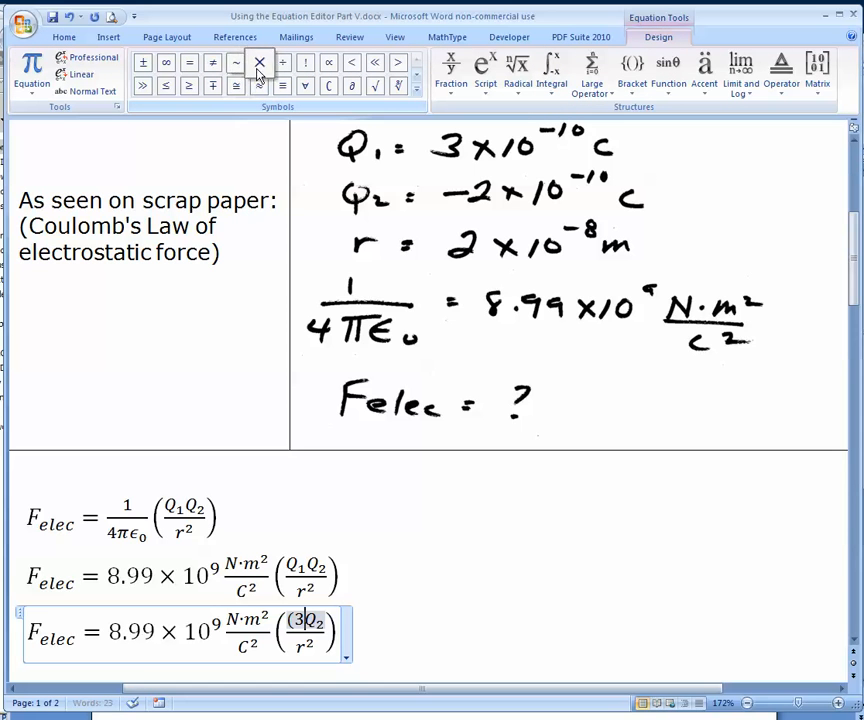
click(259, 62)
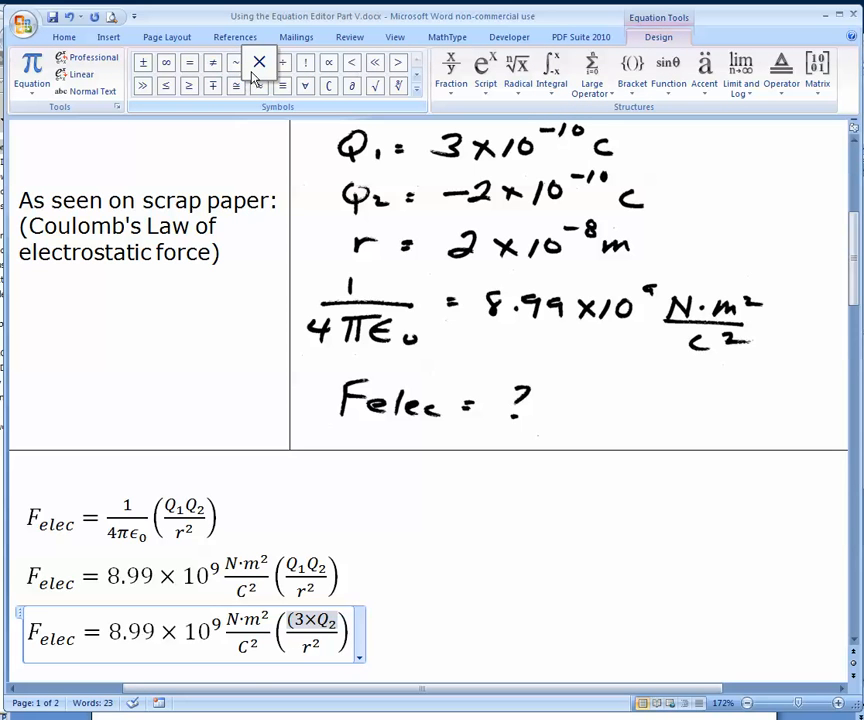
click(485, 72)
click(505, 157)
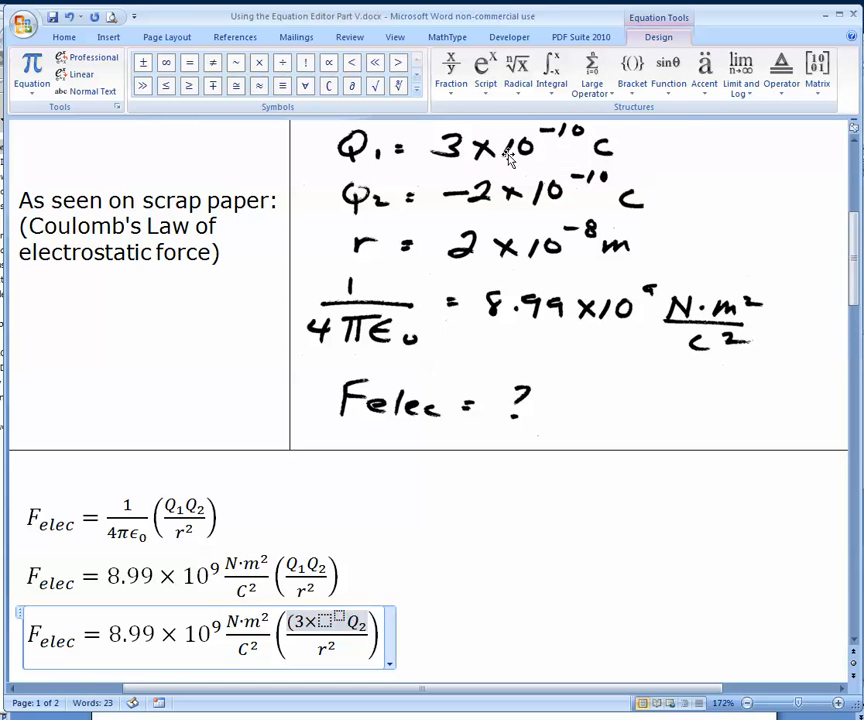
text(10)
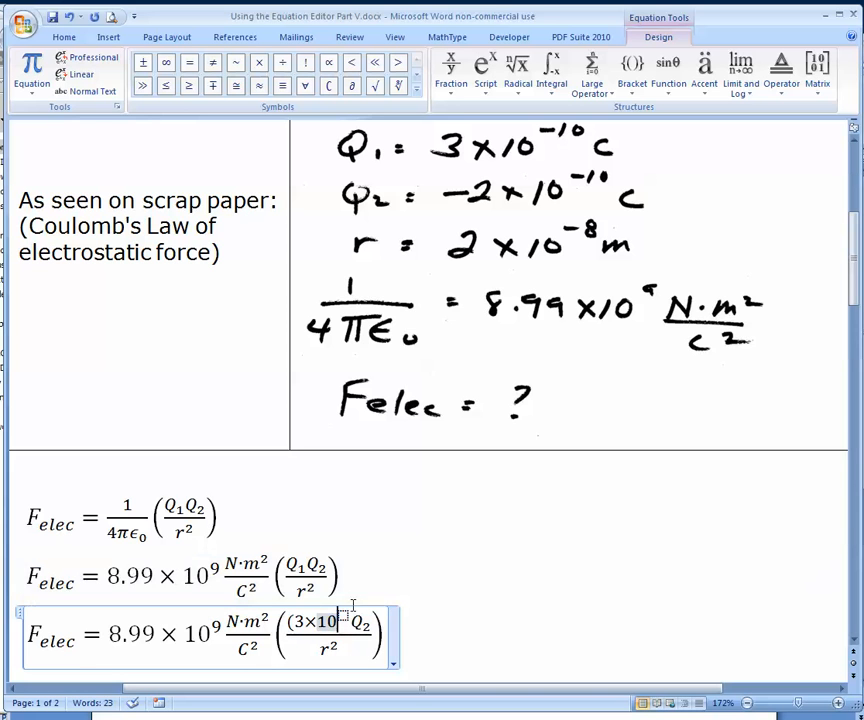
key(Right)
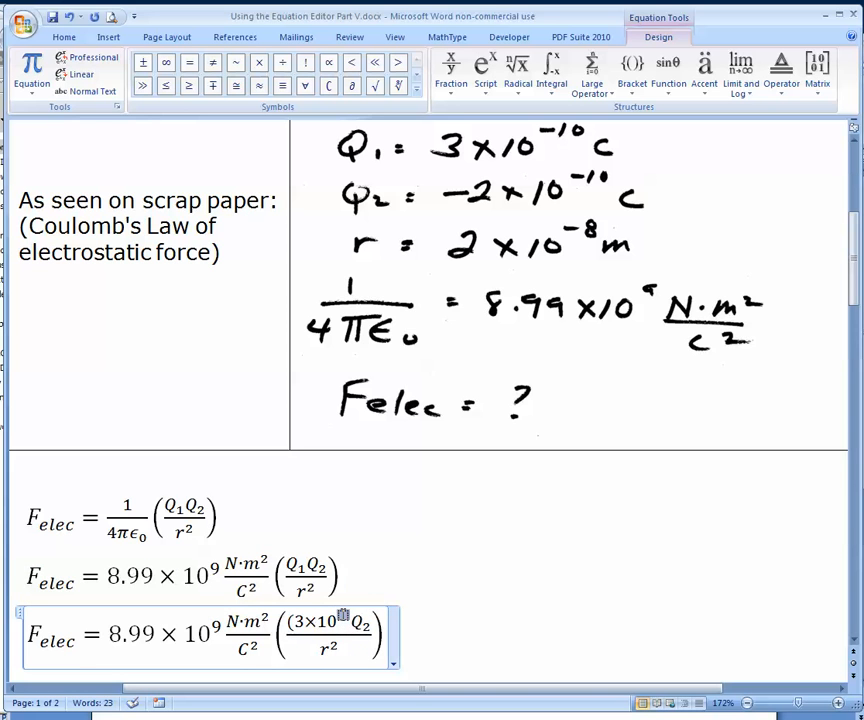
text(-10)
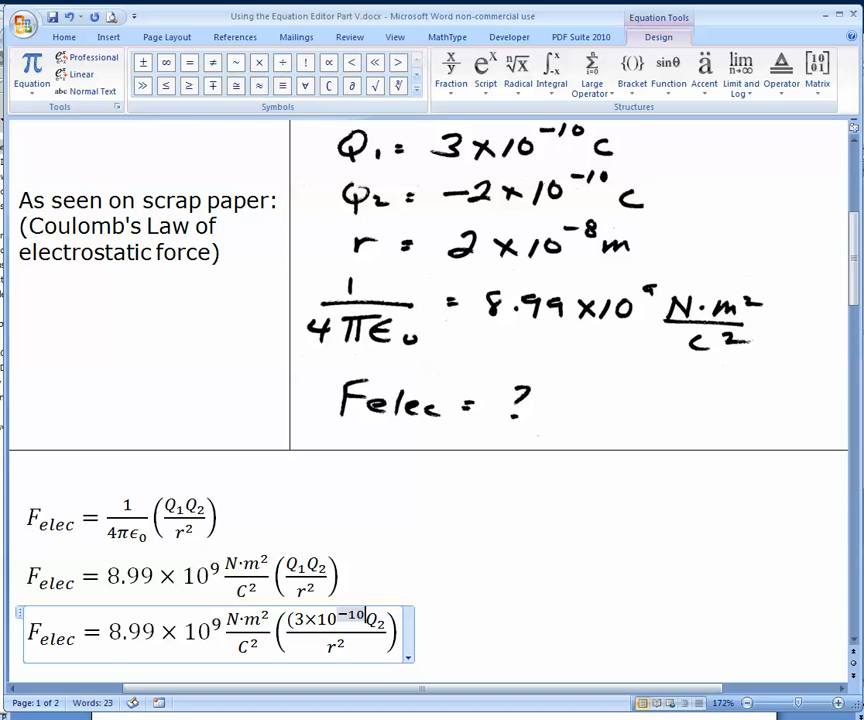
key(Right)
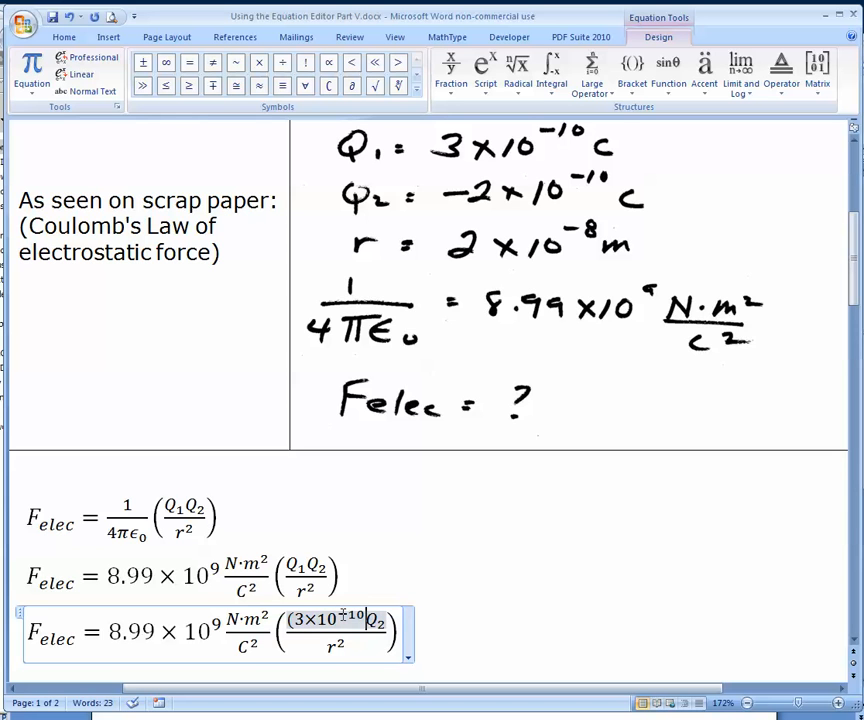
text())
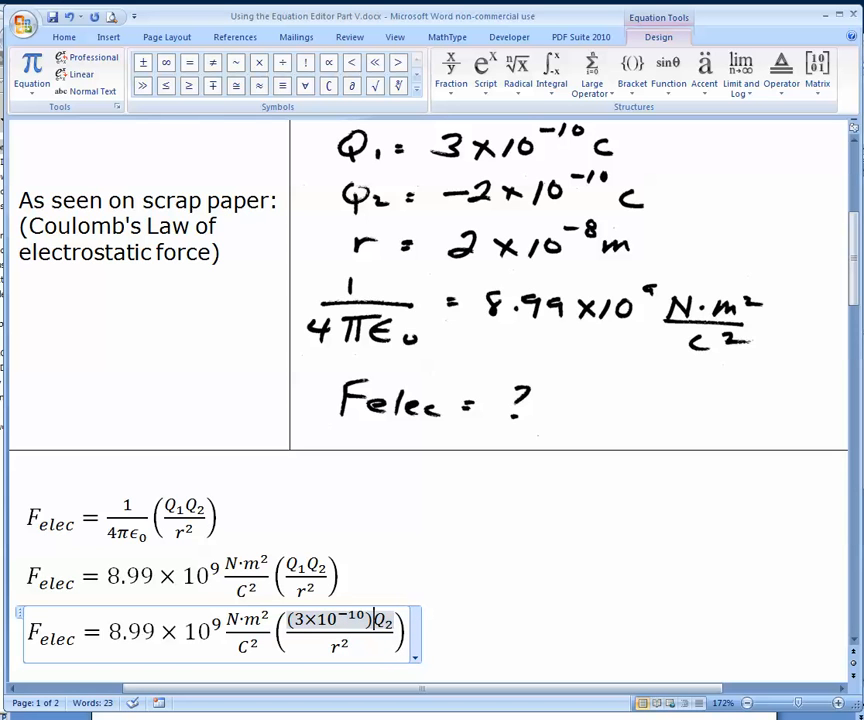
key(BackSpace)
text(C))
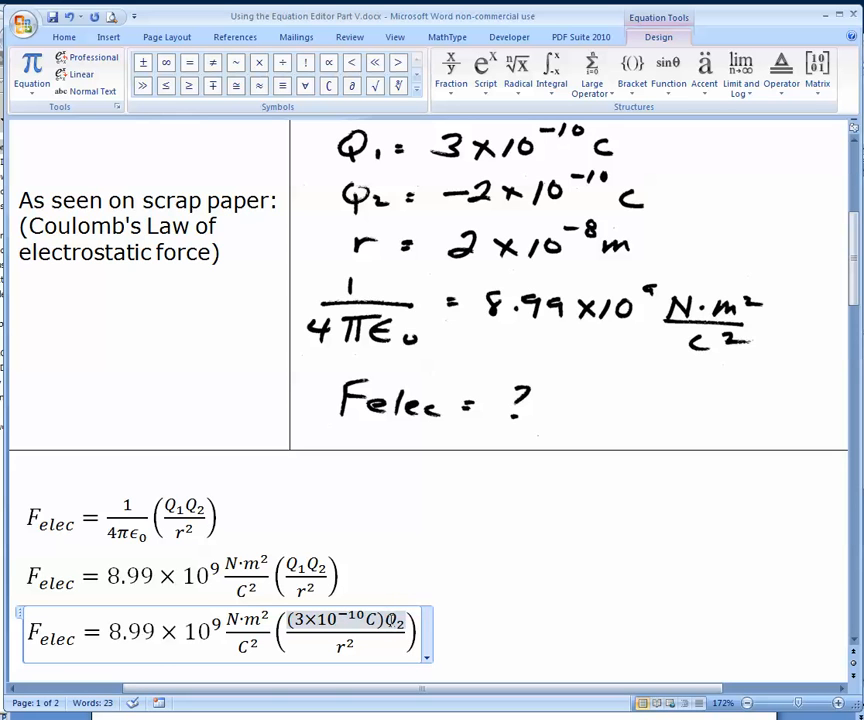
Replace Q₂ in the third equation with a copy of the (3×10⁻¹⁰C) factor and change the copy's 3 to −2
drag(387, 621, 406, 621)
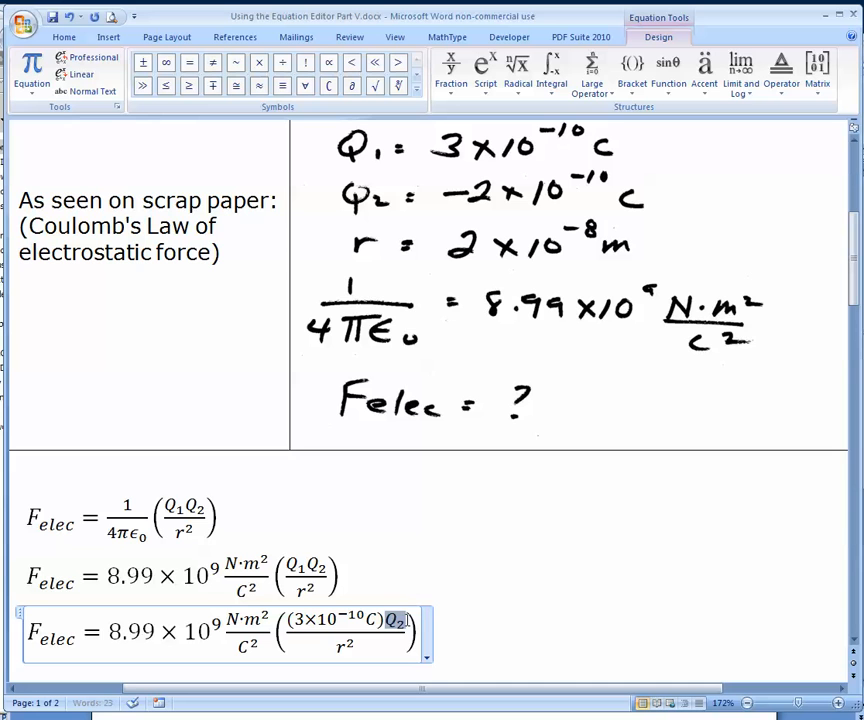
click(411, 629)
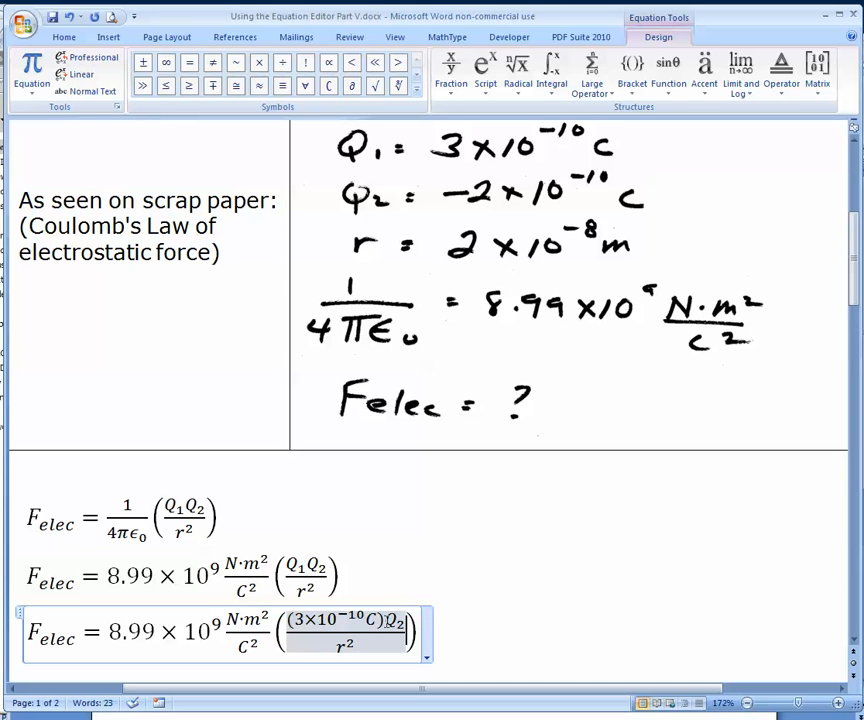
click(382, 624)
drag(382, 622, 288, 621)
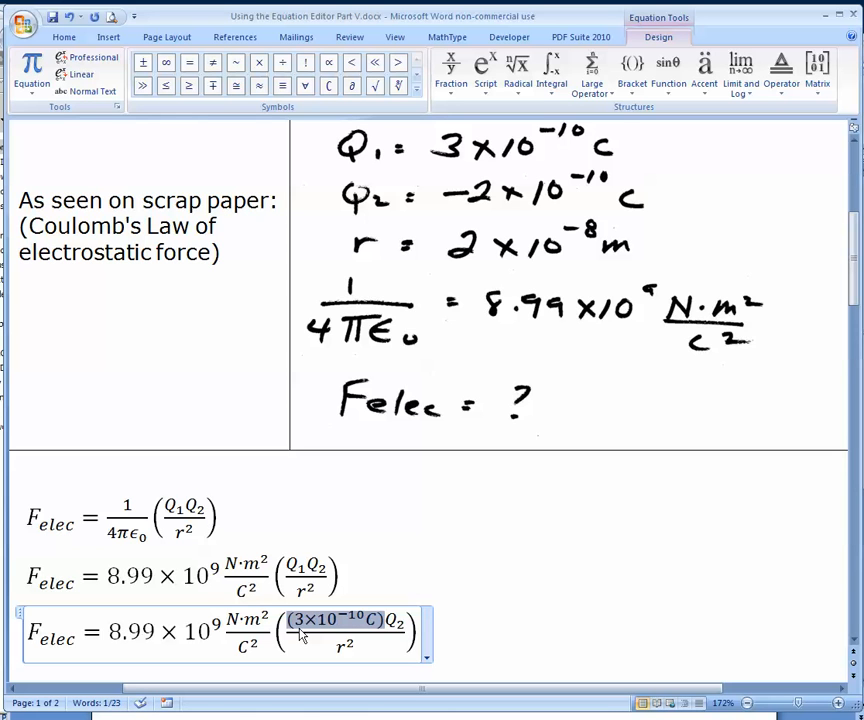
drag(406, 621, 396, 625)
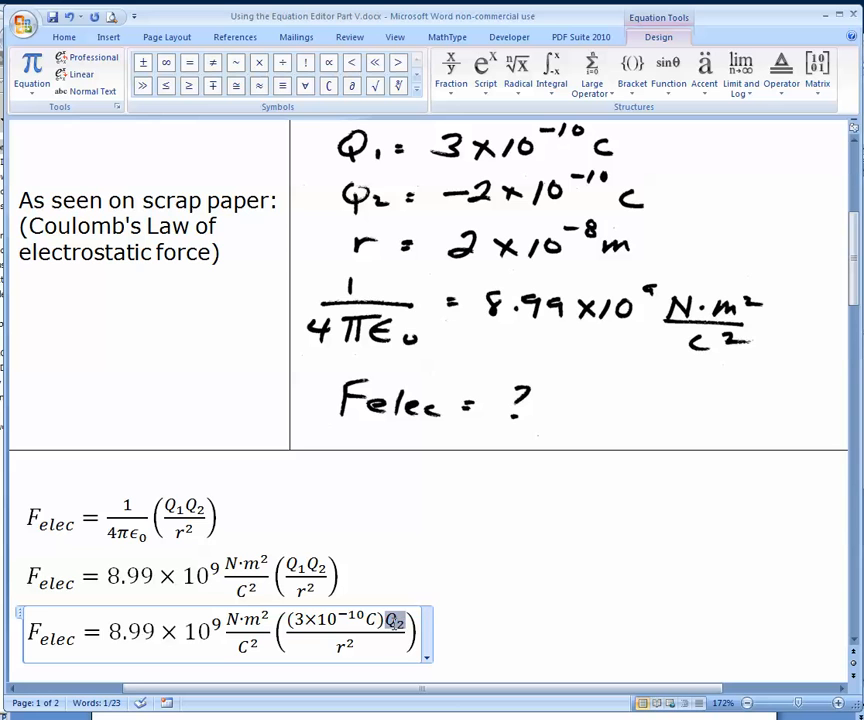
text((3×10⁻¹⁰C))
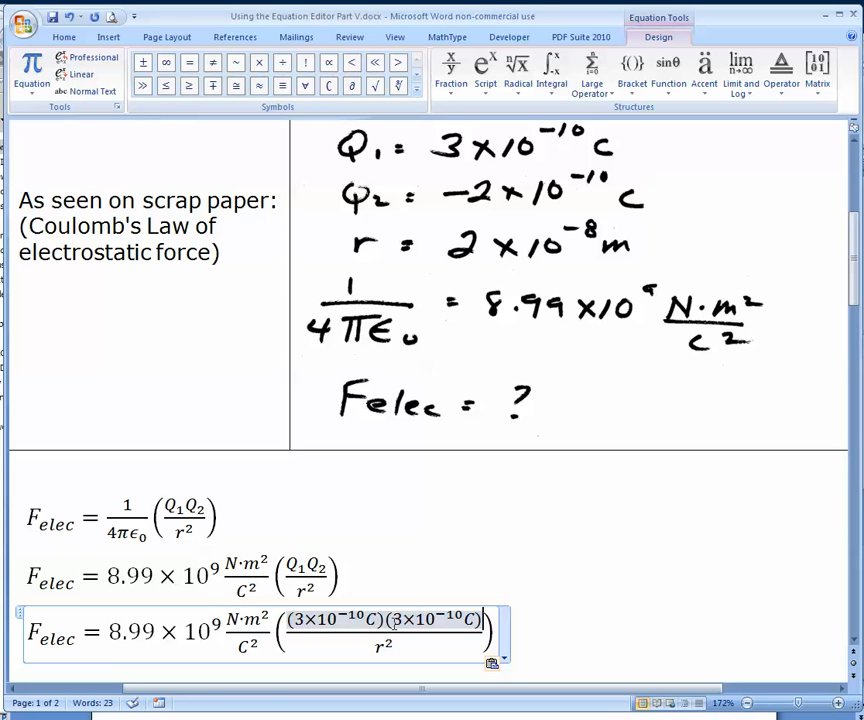
drag(393, 621, 399, 625)
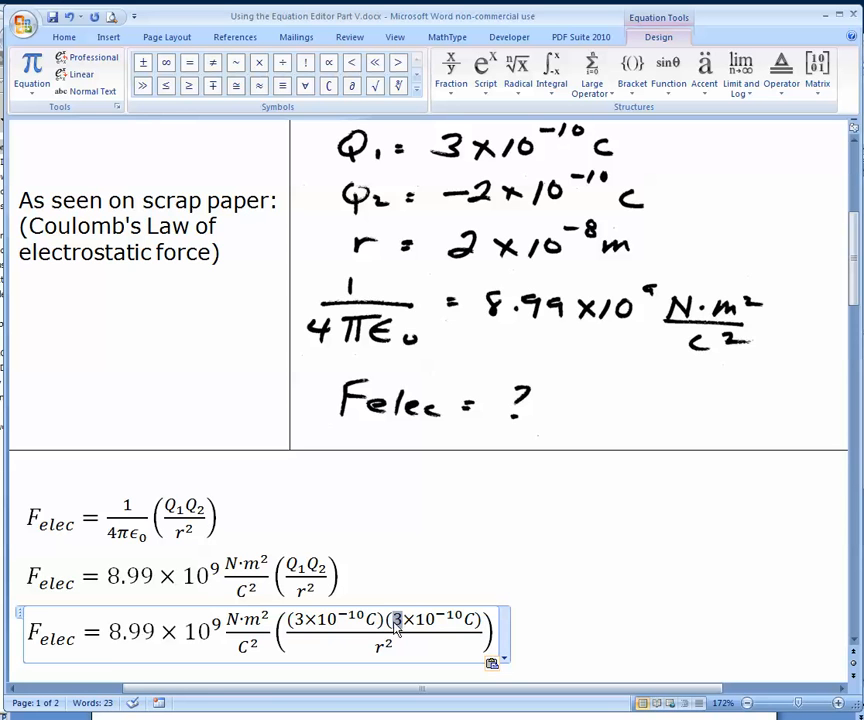
text(-2)
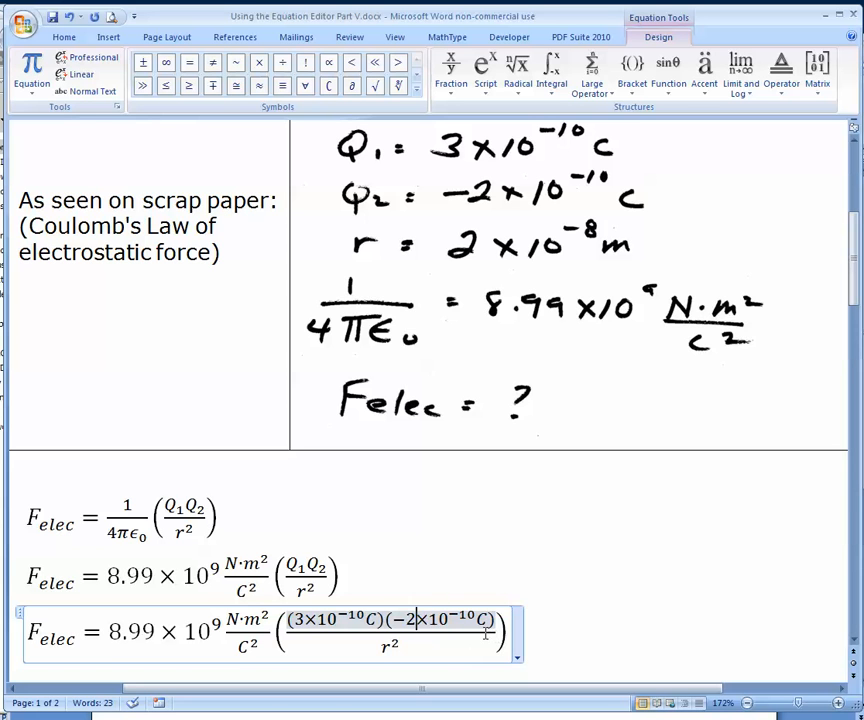
Replace the base r in the third equation's denominator with "(2" and a multiplication sign, keeping the exponent 2
double_click(386, 648)
click(398, 649)
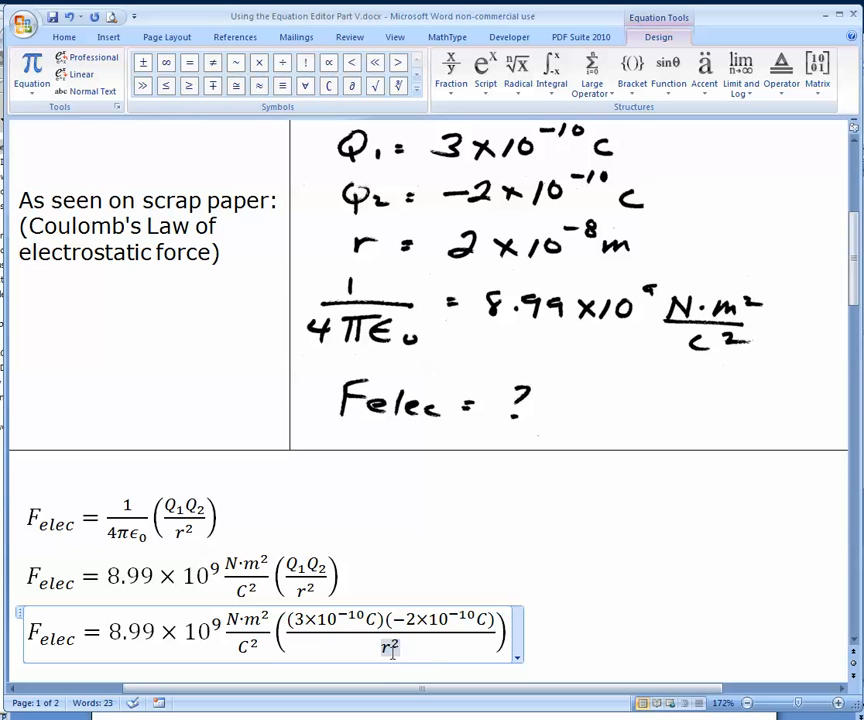
click(384, 650)
drag(384, 652, 386, 657)
text((c)
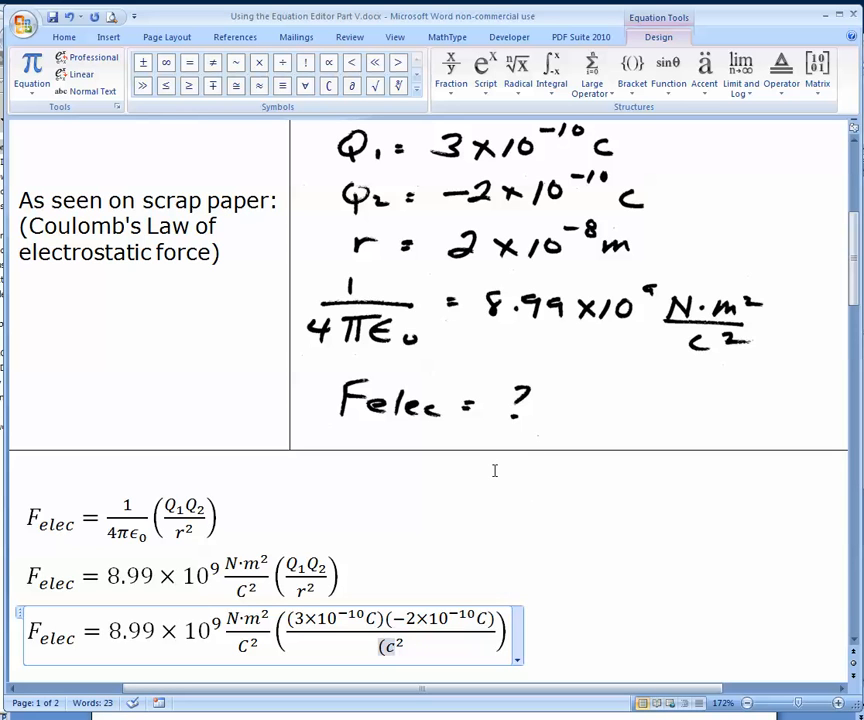
key(BackSpace)
text(2)
click(262, 70)
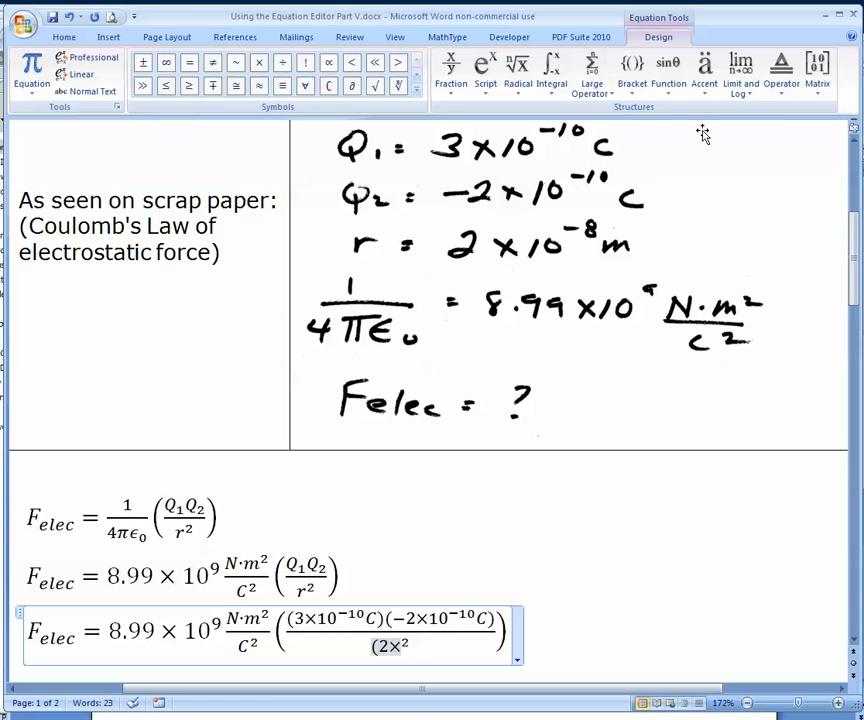
Complete the third equation's denominator as (2×10⁻⁸m)², using a superscript structure for the power of ten, and leave the equation
click(499, 82)
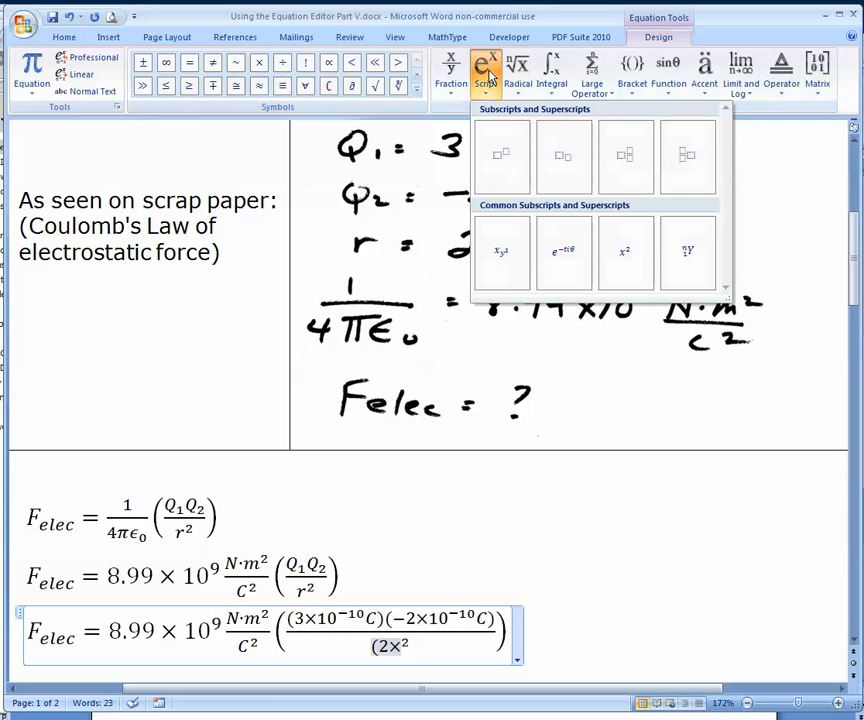
click(505, 150)
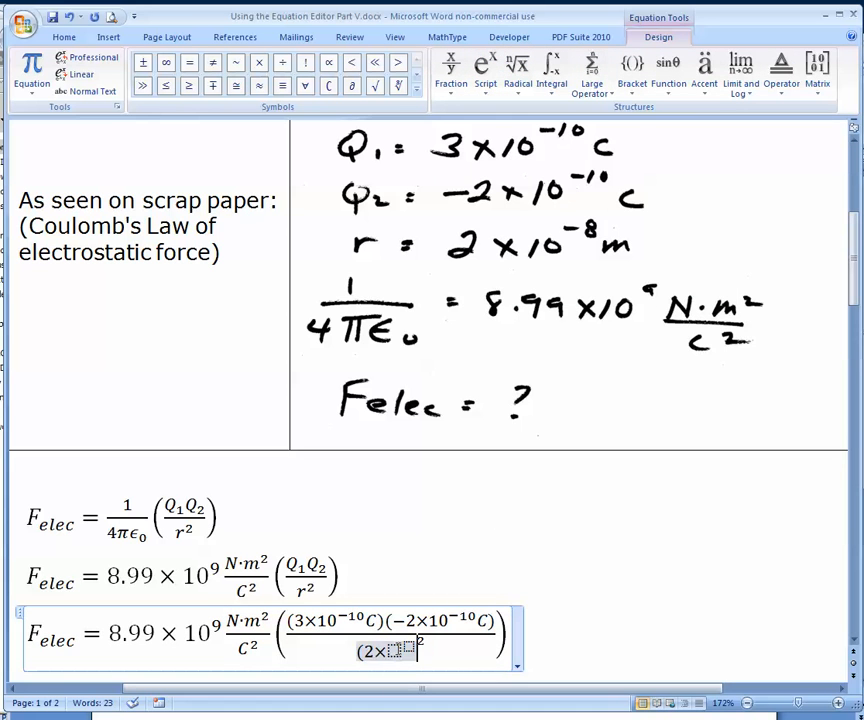
text(10)
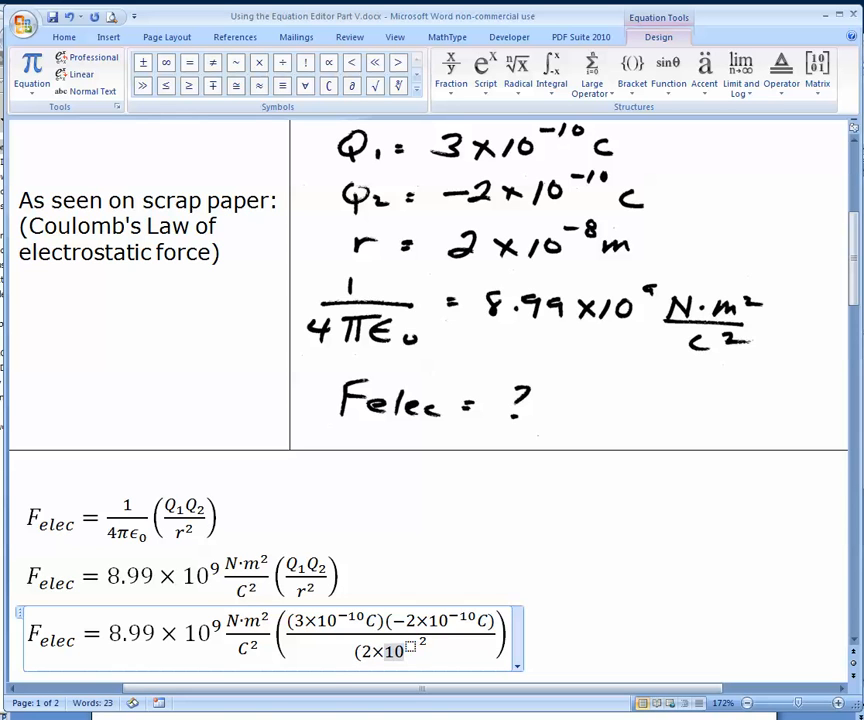
key(Right)
text(-8)
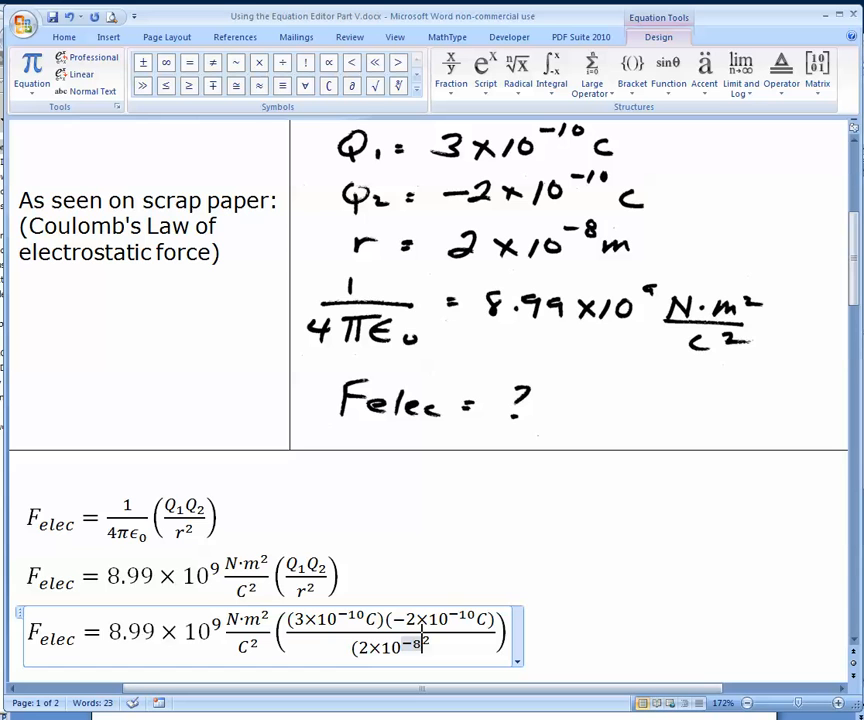
key(Right)
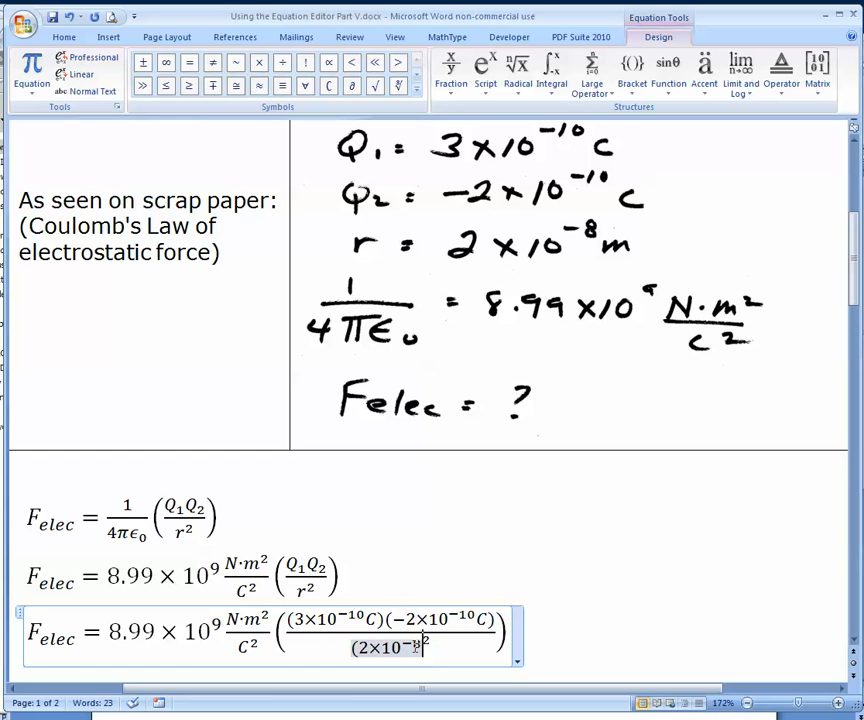
text(m)²)
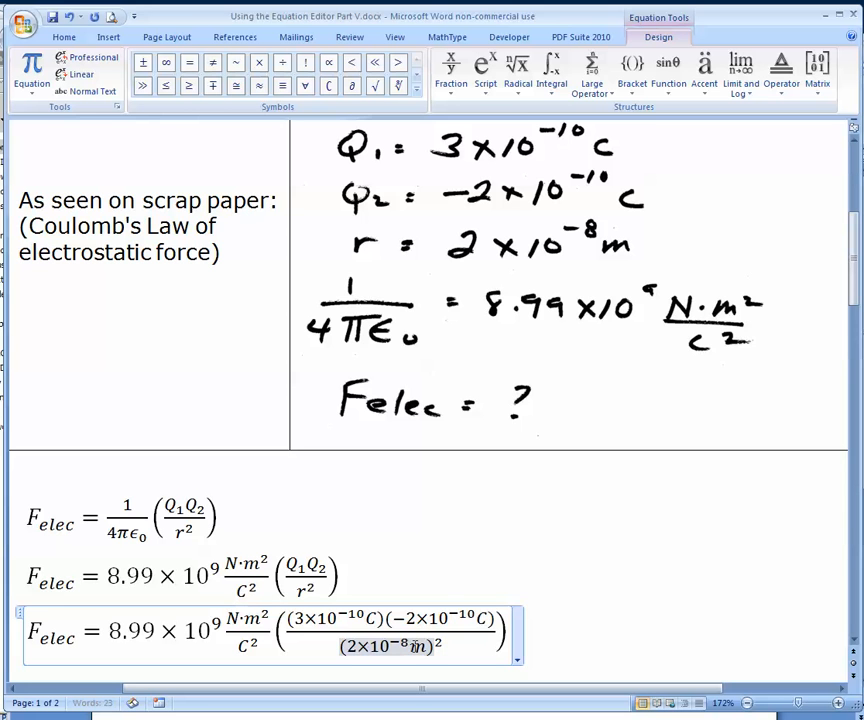
click(594, 631)
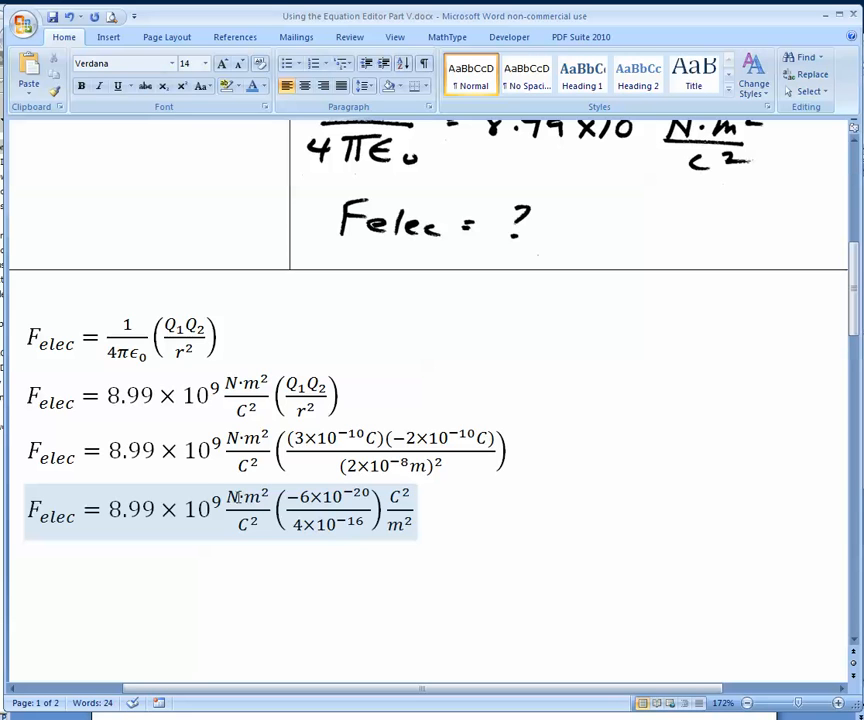
Place the insertion point just below the fourth equation
click(395, 545)
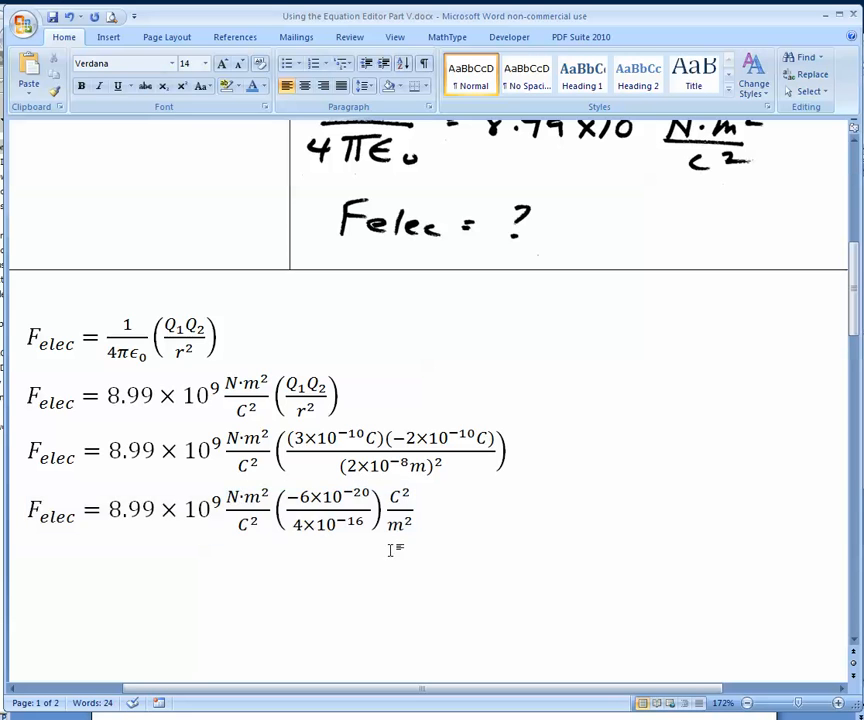